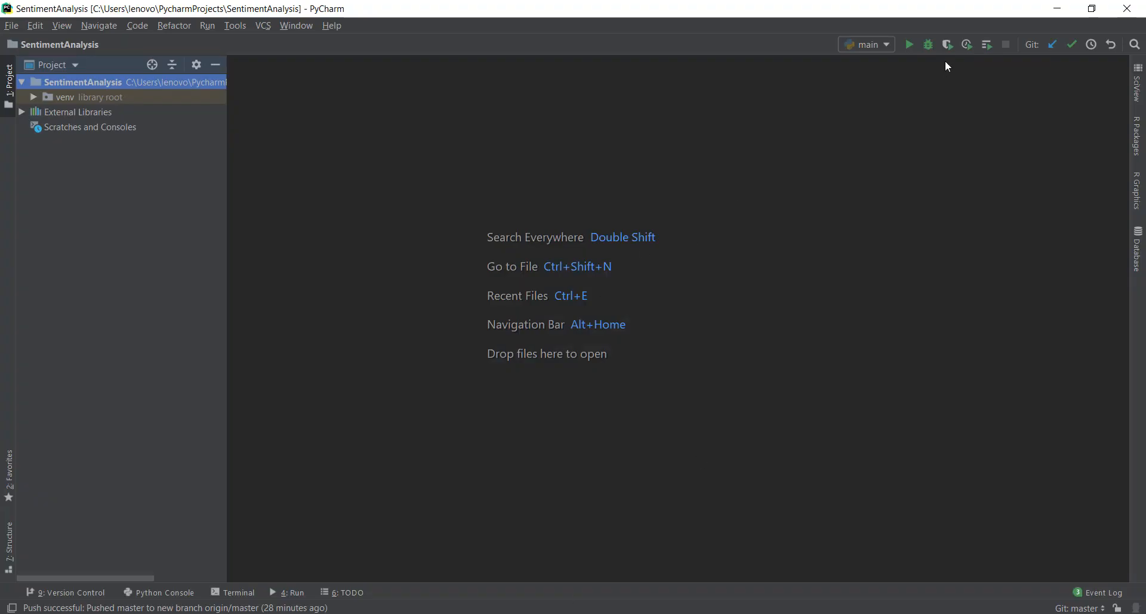
Step: Glance at the PyCharm download page in the browser, then return to the SentimentAnalysis project window
{"action": "left_click", "coordinate": [1057, 8]}
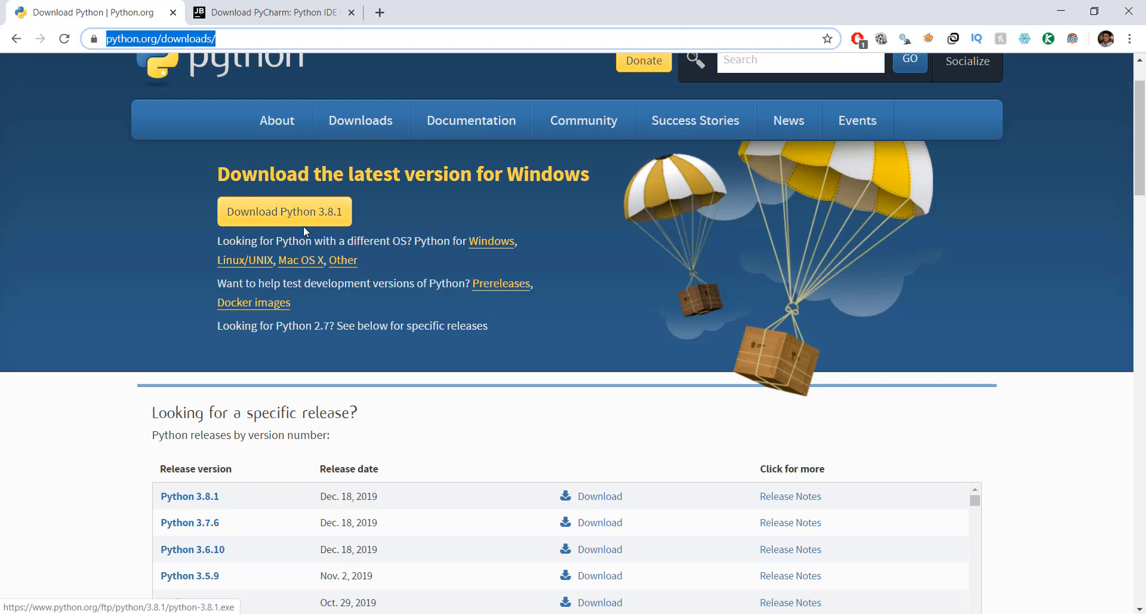
{"action": "left_click", "coordinate": [285, 12]}
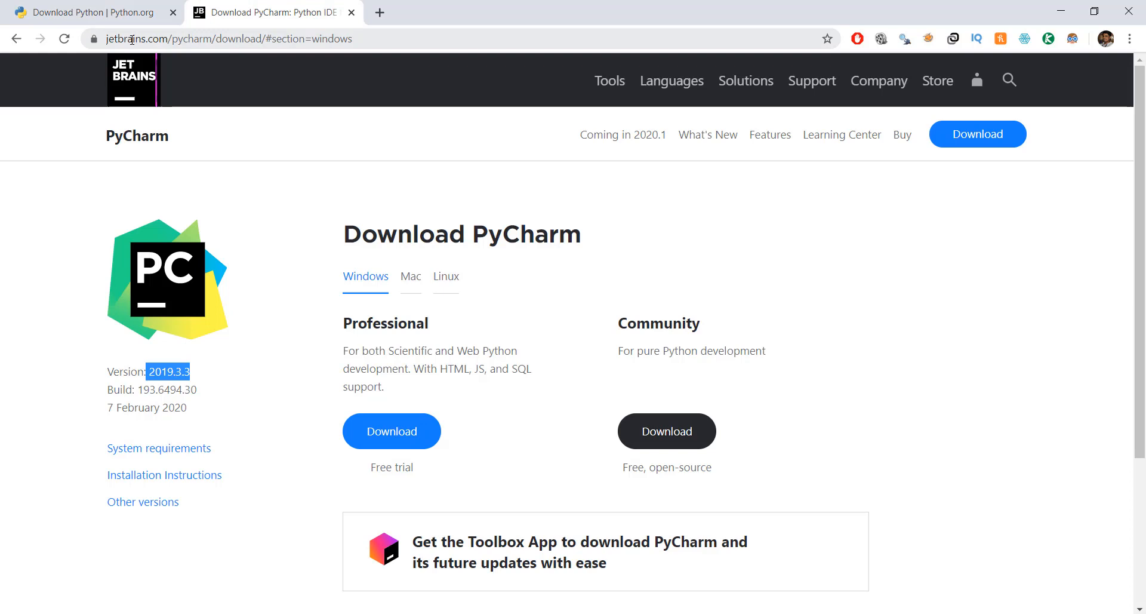
{"action": "left_click_drag", "start_coordinate": [107, 39], "coordinate": [265, 39]}
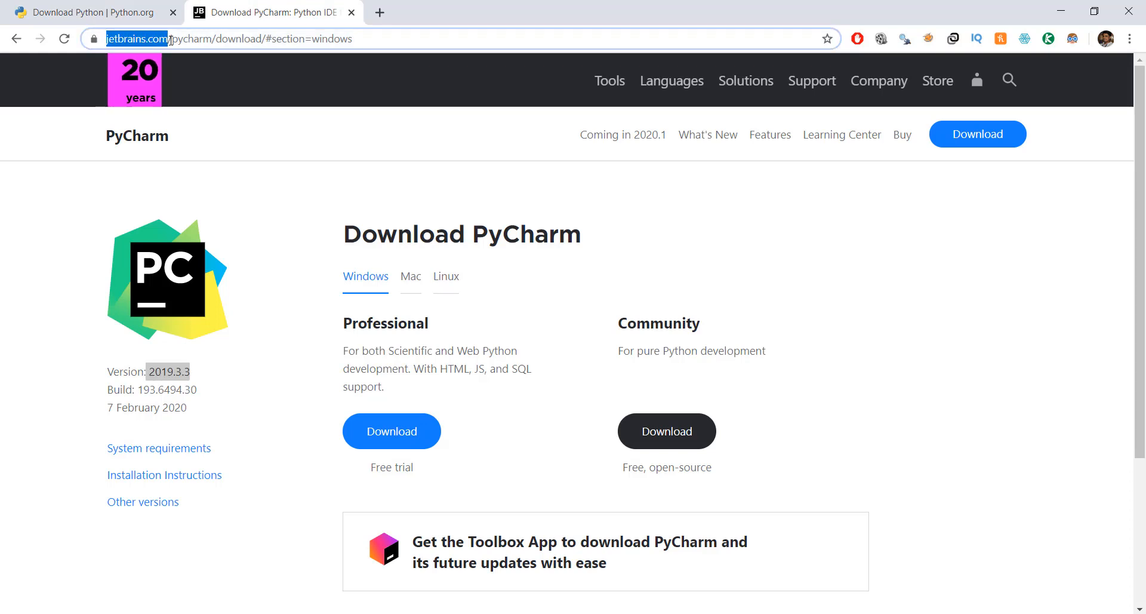
{"action": "left_click", "coordinate": [726, 269]}
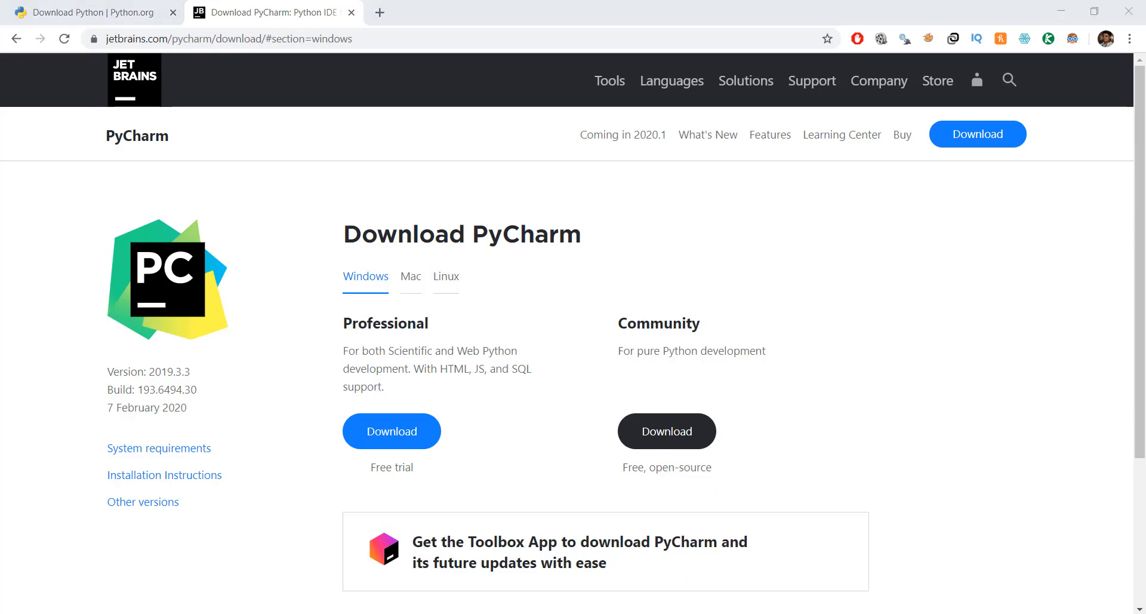
{"action": "key", "text": "alt+Tab"}
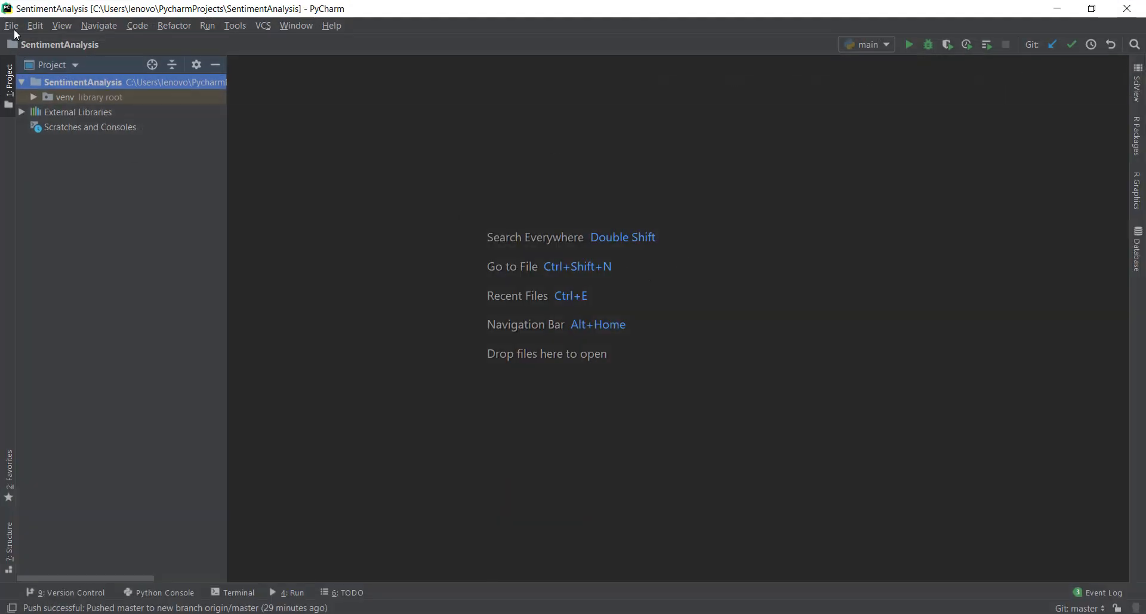
Step: Start the New Project dialog from the File menu and close it without creating a project
{"action": "left_click", "coordinate": [13, 25]}
{"action": "left_click", "coordinate": [36, 42]}
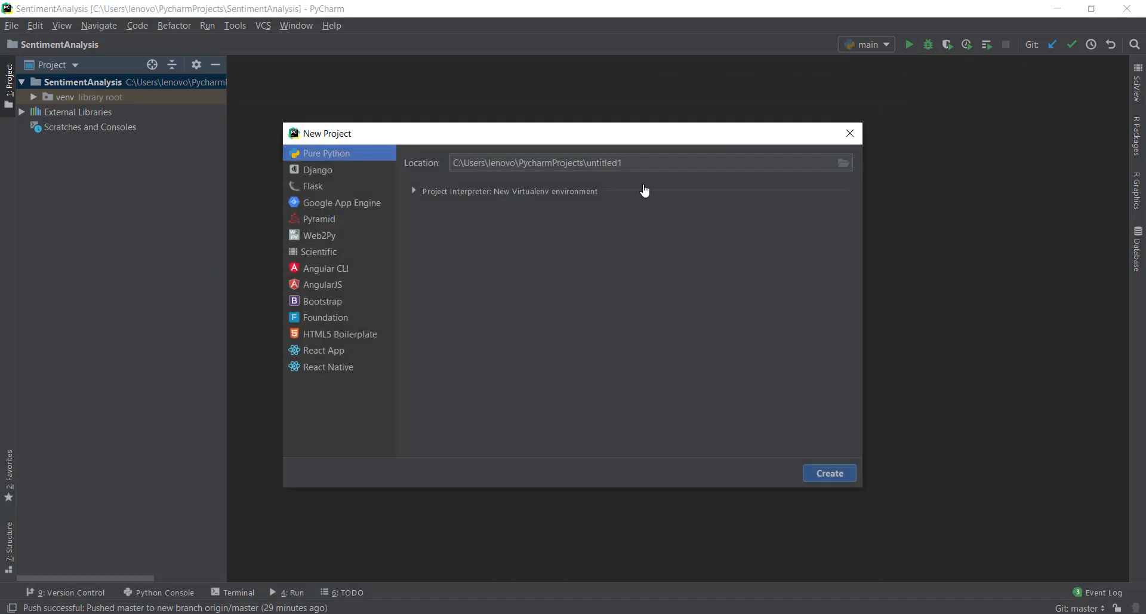
{"action": "left_click_drag", "start_coordinate": [587, 162], "coordinate": [643, 162]}
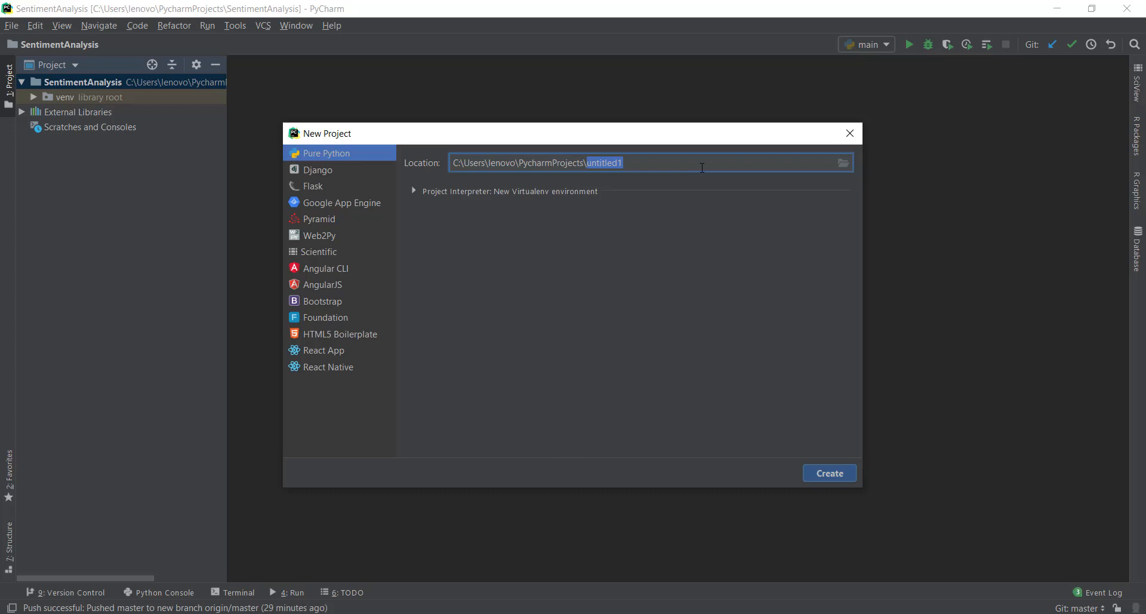
{"action": "left_click", "coordinate": [850, 133]}
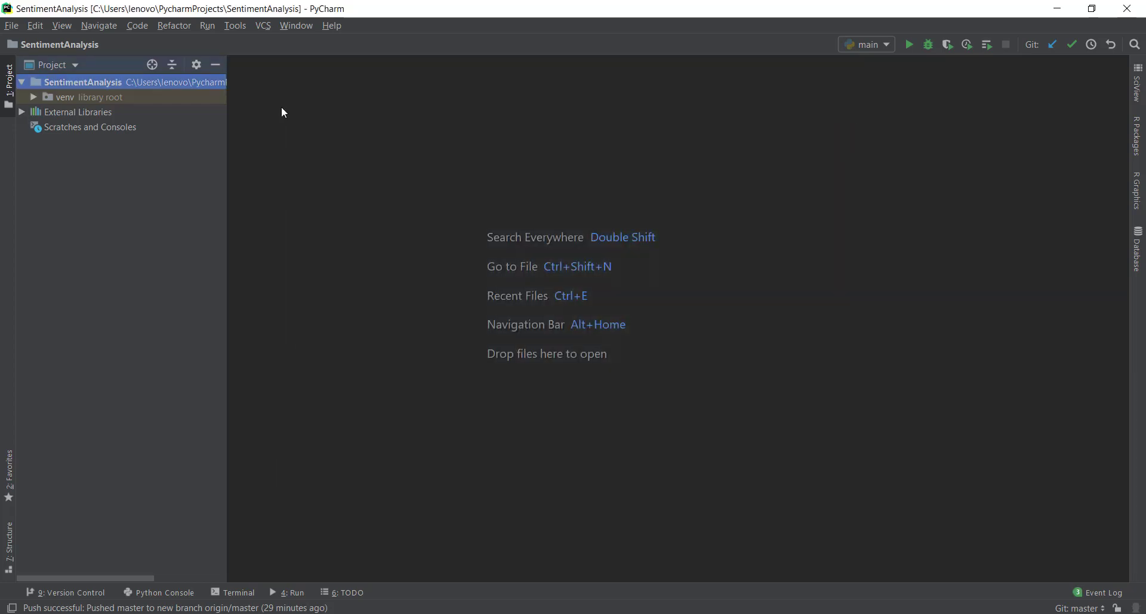
Step: Create a new Python file main.py in the SentimentAnalysis project and answer the Add to Git prompt
{"action": "right_click", "coordinate": [205, 83]}
{"action": "mouse_move", "coordinate": [269, 92]}
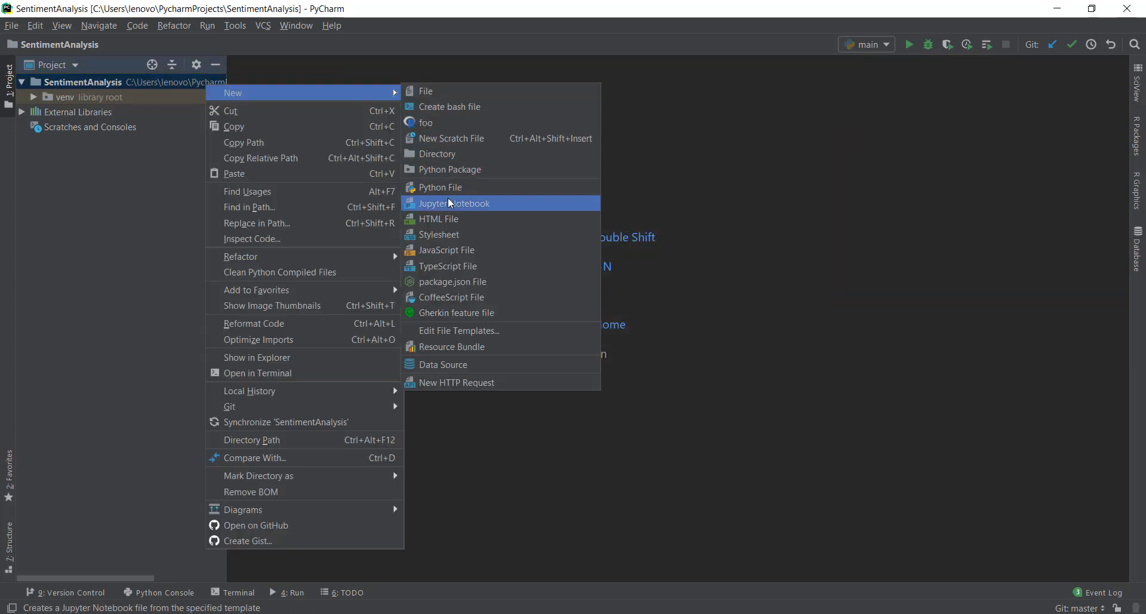
{"action": "left_click", "coordinate": [440, 187]}
{"action": "type", "text": "main"}
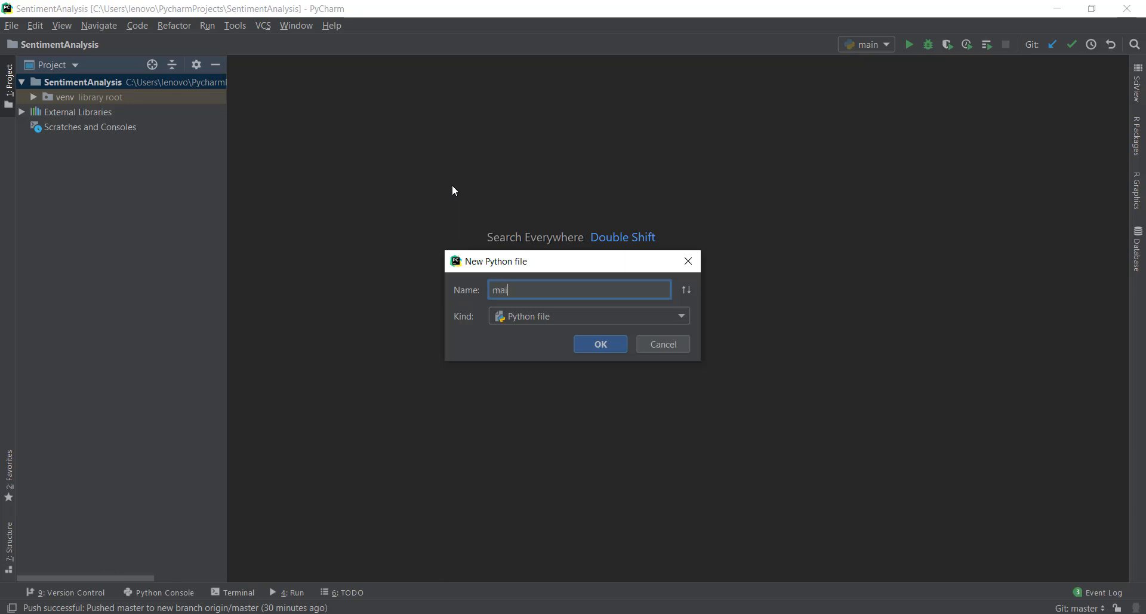
{"action": "left_click", "coordinate": [591, 344]}
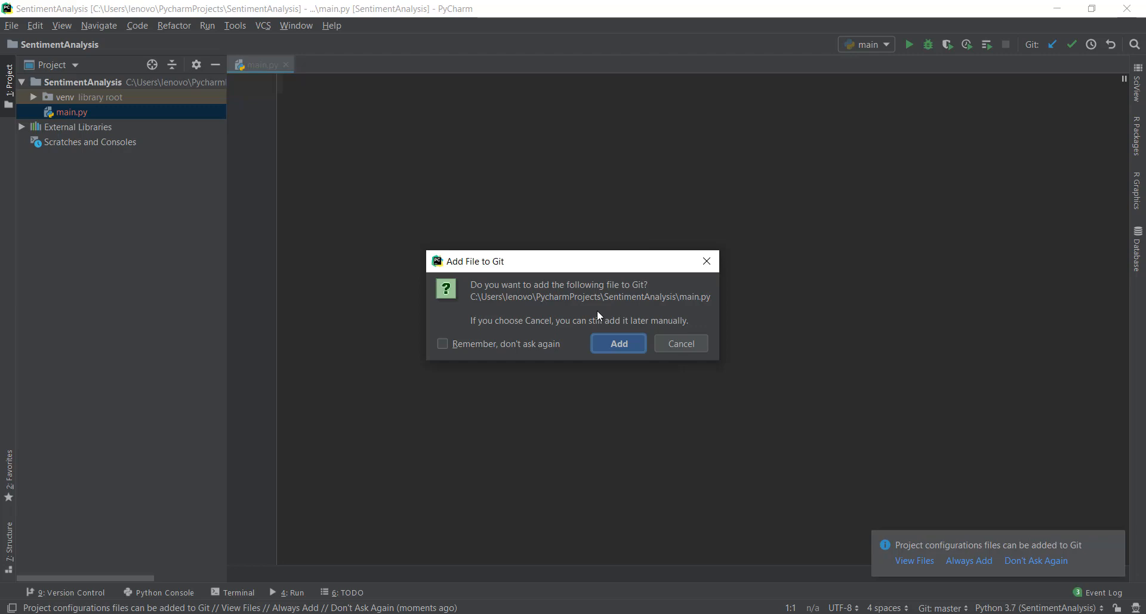
{"action": "left_click", "coordinate": [680, 343]}
{"action": "left_click", "coordinate": [1113, 542]}
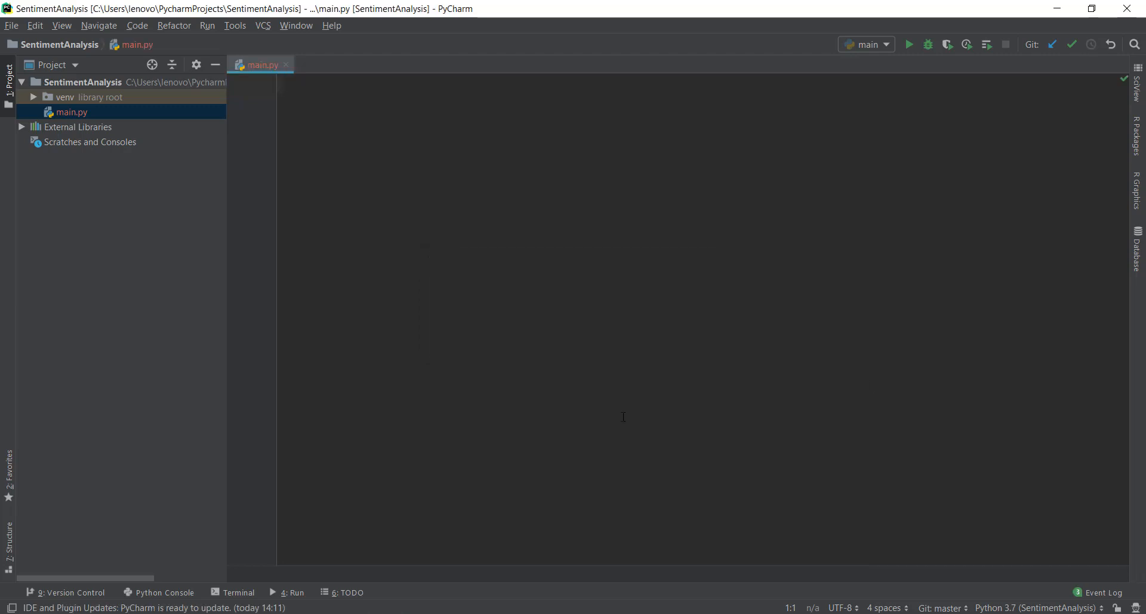